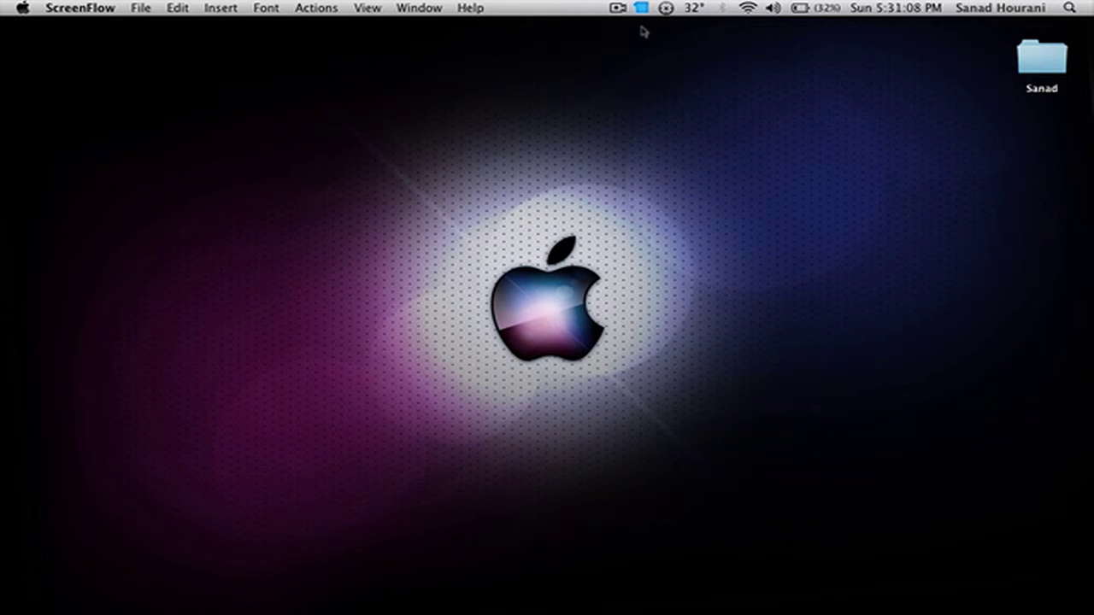
- Switch from ScreenFlow to Finder by clicking the desktop, revealing the Dock
{"action": "left_click", "coordinate": [630, 98]}
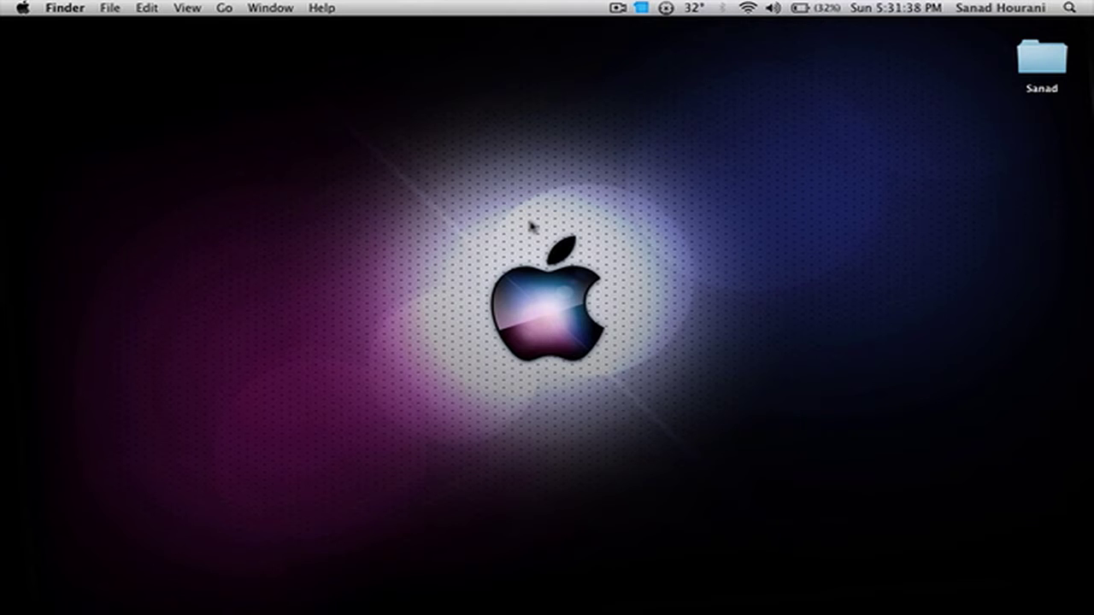
{"action": "mouse_move", "coordinate": [298, 598]}
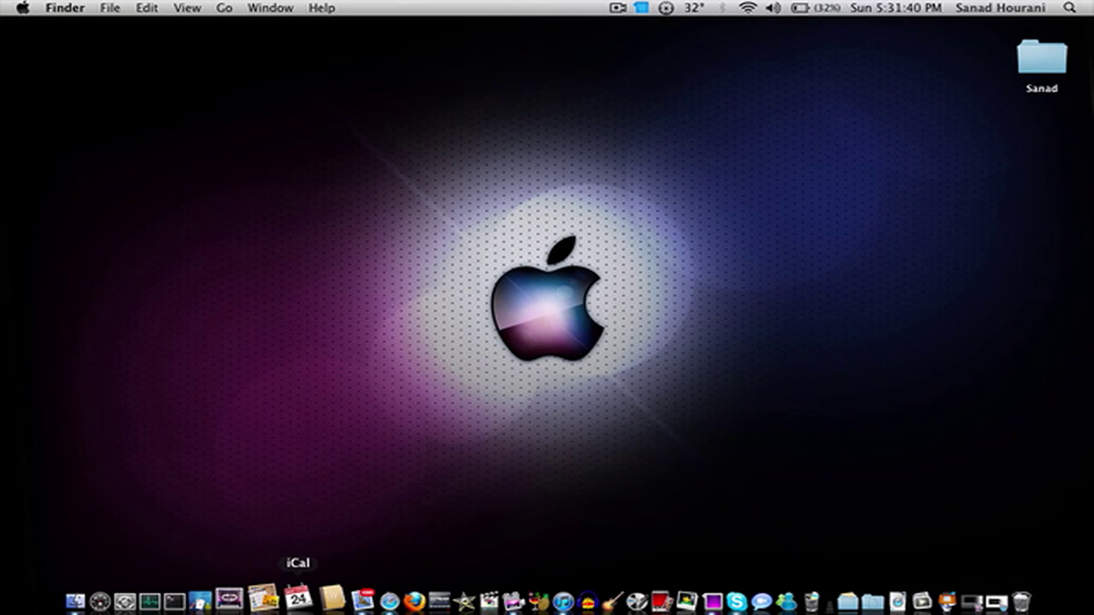
- Restore Safari's 'Introducing the new MacBook Air' YouTube window and show its Window menu
{"action": "left_click", "coordinate": [380, 592]}
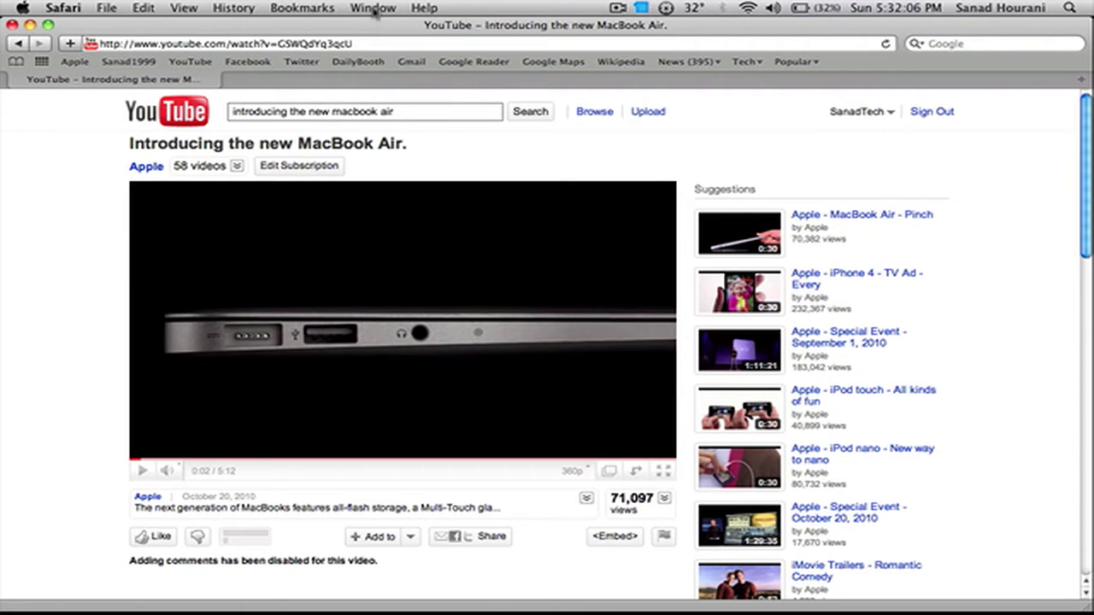
{"action": "left_click", "coordinate": [375, 10]}
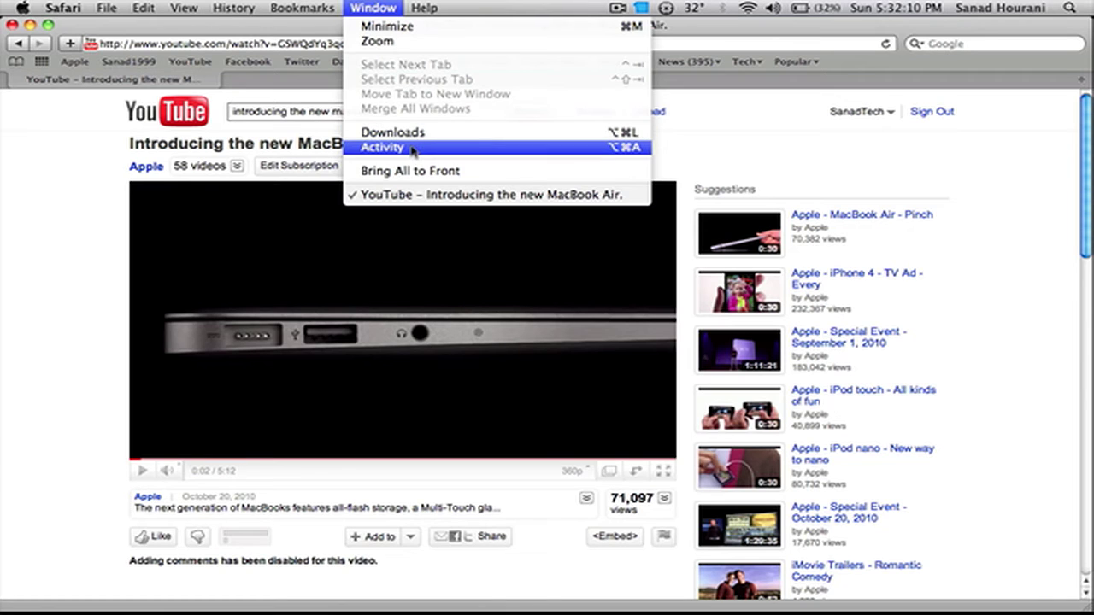
- Open Safari's Activity window and expand the YouTube page's loaded resources
{"action": "left_click", "coordinate": [382, 147]}
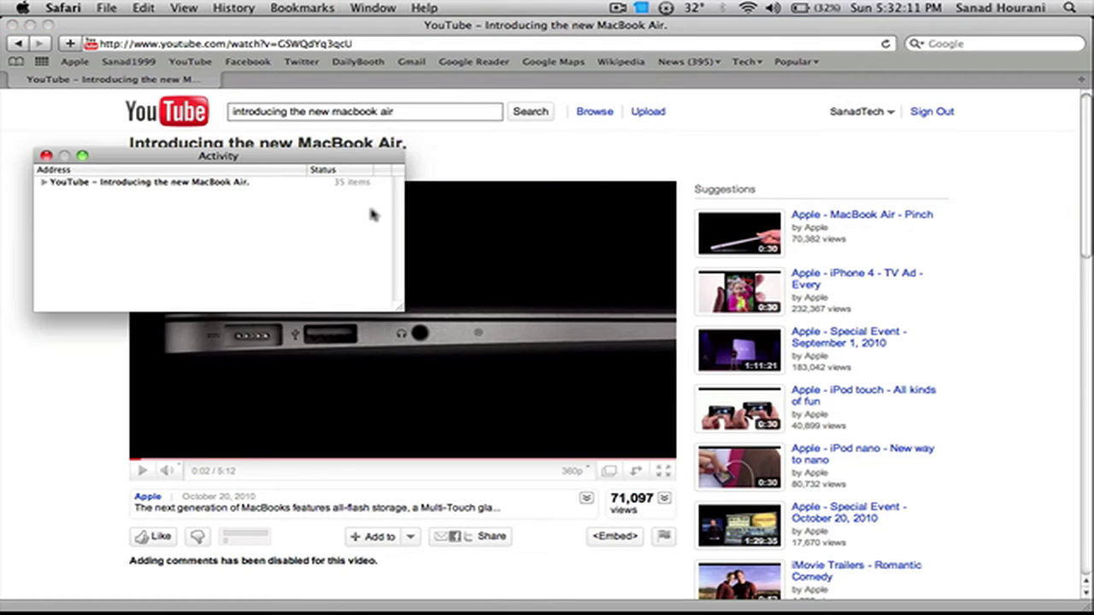
{"action": "left_click", "coordinate": [46, 182]}
{"action": "scroll", "coordinate": [196, 239], "scroll_direction": "down", "scroll_amount": 1}
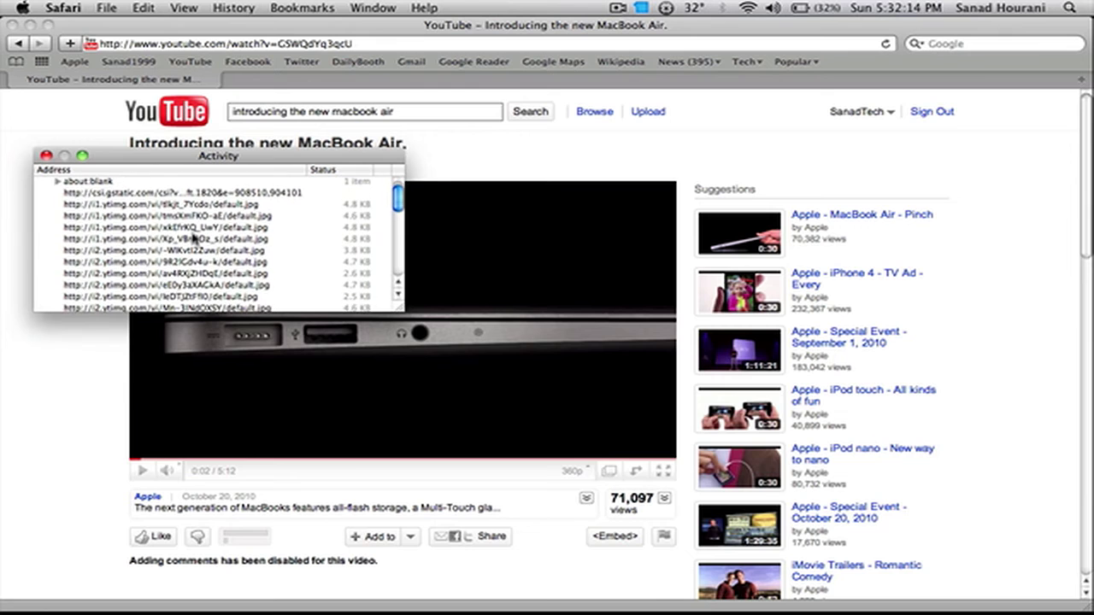
{"action": "scroll", "coordinate": [195, 239], "scroll_direction": "down", "scroll_amount": 5}
{"action": "scroll", "coordinate": [195, 240], "scroll_direction": "down", "scroll_amount": 5}
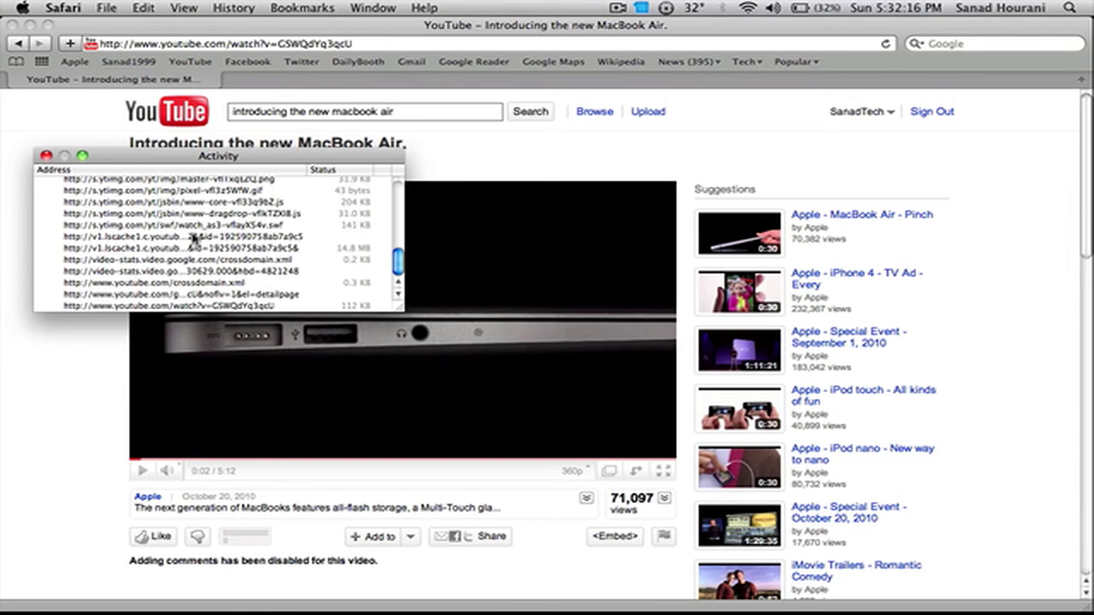
{"action": "scroll", "coordinate": [195, 239], "scroll_direction": "up", "scroll_amount": 3}
{"action": "scroll", "coordinate": [195, 239], "scroll_direction": "up", "scroll_amount": 3}
{"action": "scroll", "coordinate": [195, 239], "scroll_direction": "up", "scroll_amount": 3}
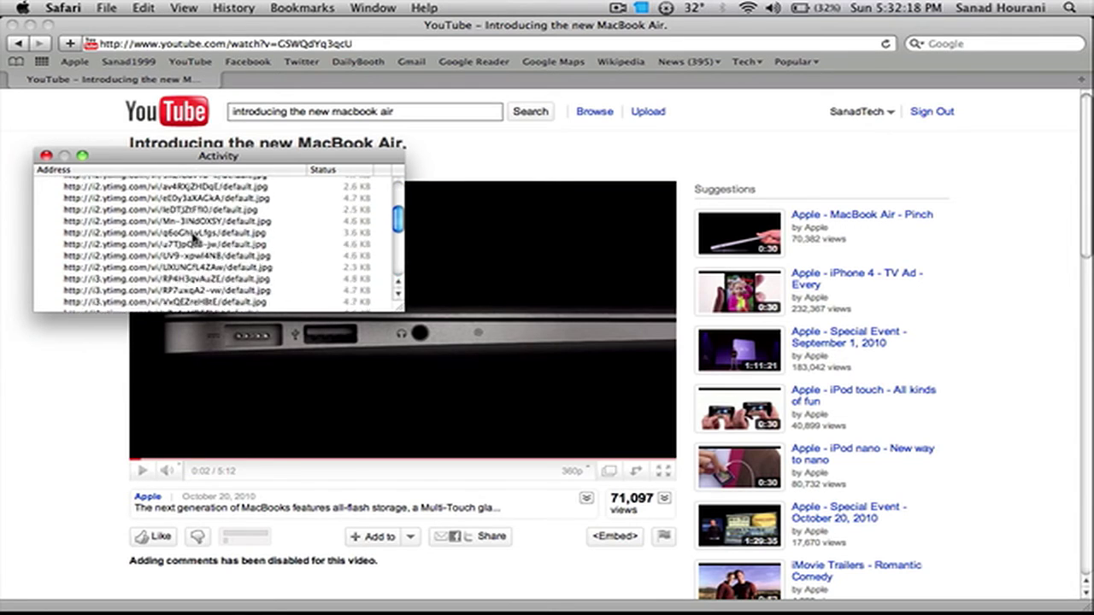
- Find and select the 14.8 MB lscache video stream entry in the list
{"action": "scroll", "coordinate": [194, 239], "scroll_direction": "down", "scroll_amount": 5}
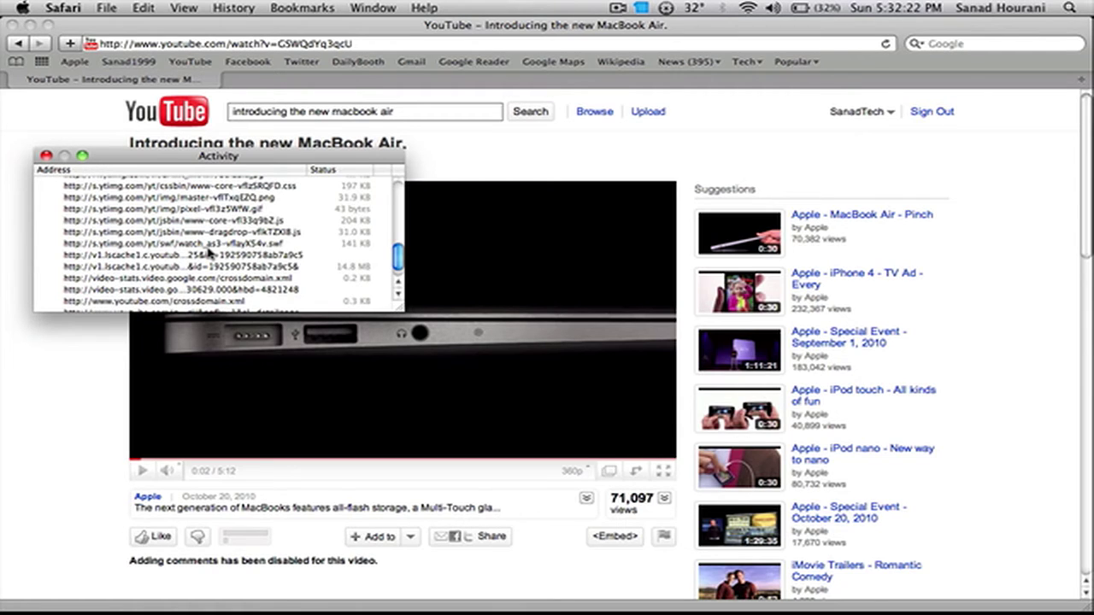
{"action": "scroll", "coordinate": [210, 249], "scroll_direction": "up", "scroll_amount": 5}
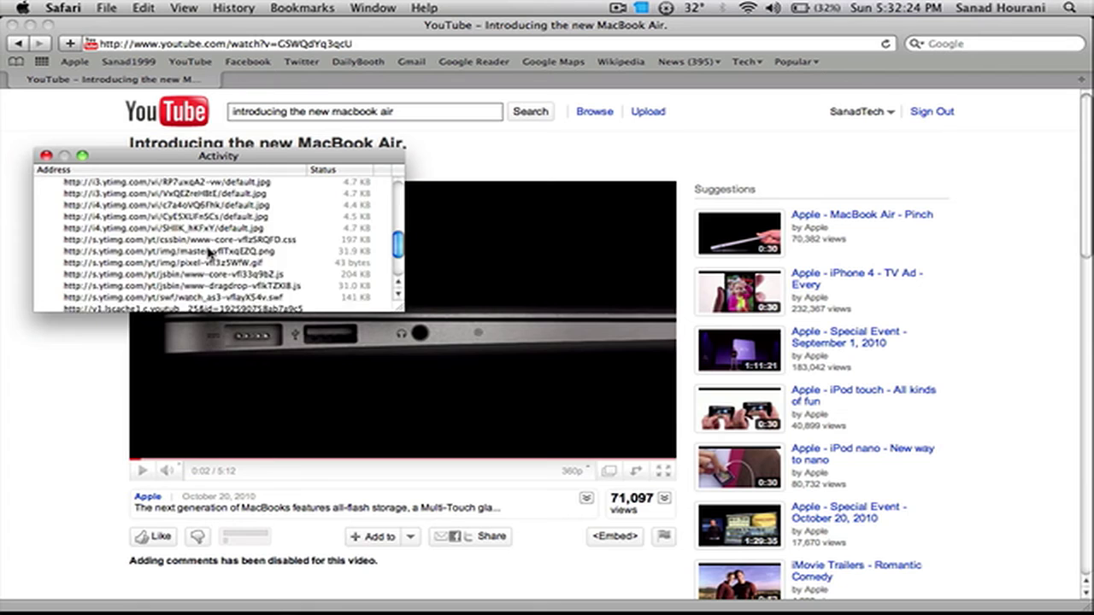
{"action": "scroll", "coordinate": [210, 250], "scroll_direction": "up", "scroll_amount": 5}
{"action": "scroll", "coordinate": [210, 249], "scroll_direction": "down", "scroll_amount": 10}
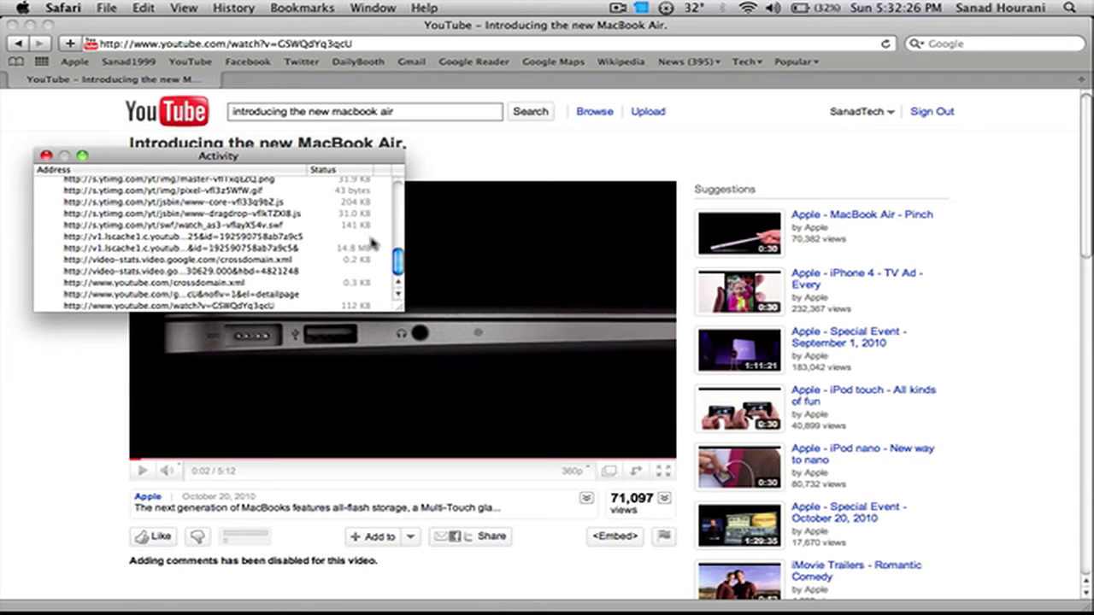
{"action": "scroll", "coordinate": [355, 242], "scroll_direction": "up", "scroll_amount": 5}
{"action": "scroll", "coordinate": [355, 243], "scroll_direction": "up", "scroll_amount": 3}
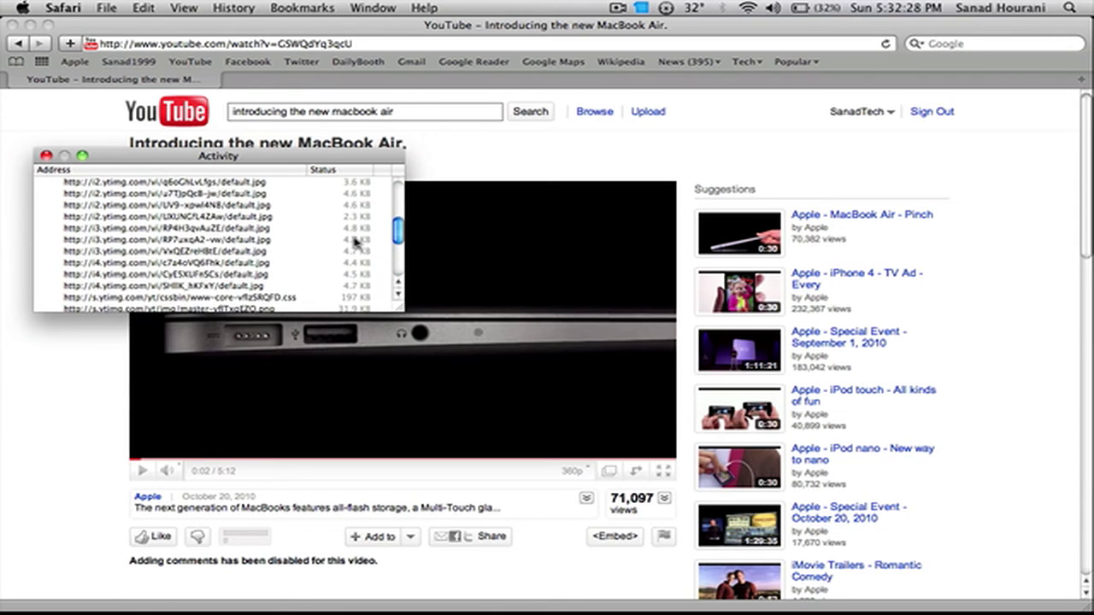
{"action": "scroll", "coordinate": [354, 243], "scroll_direction": "down", "scroll_amount": 5}
{"action": "scroll", "coordinate": [355, 242], "scroll_direction": "down", "scroll_amount": 3}
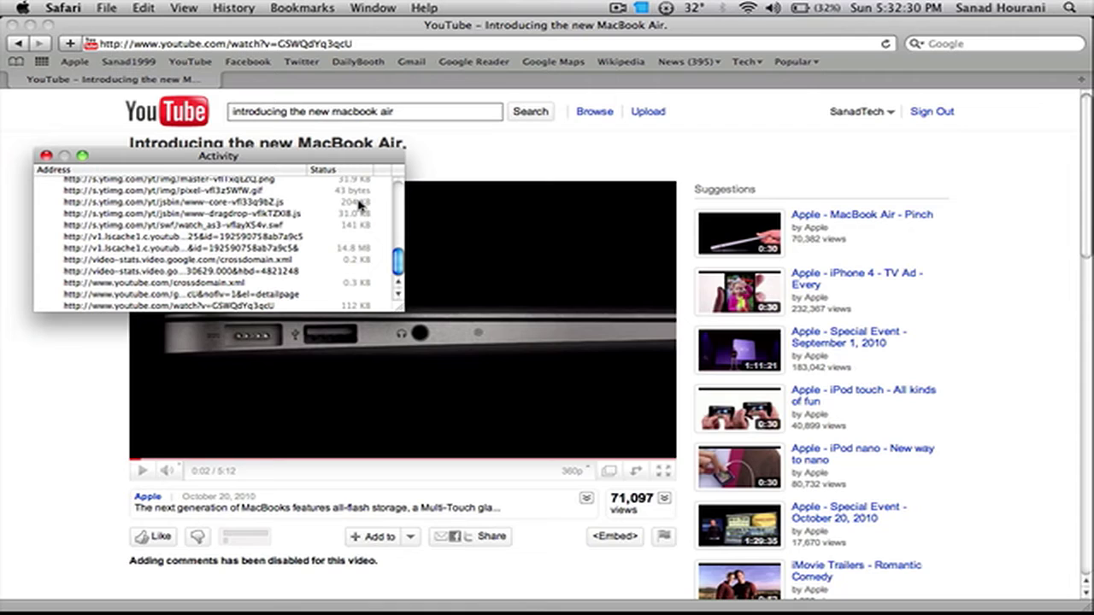
{"action": "left_click", "coordinate": [358, 249]}
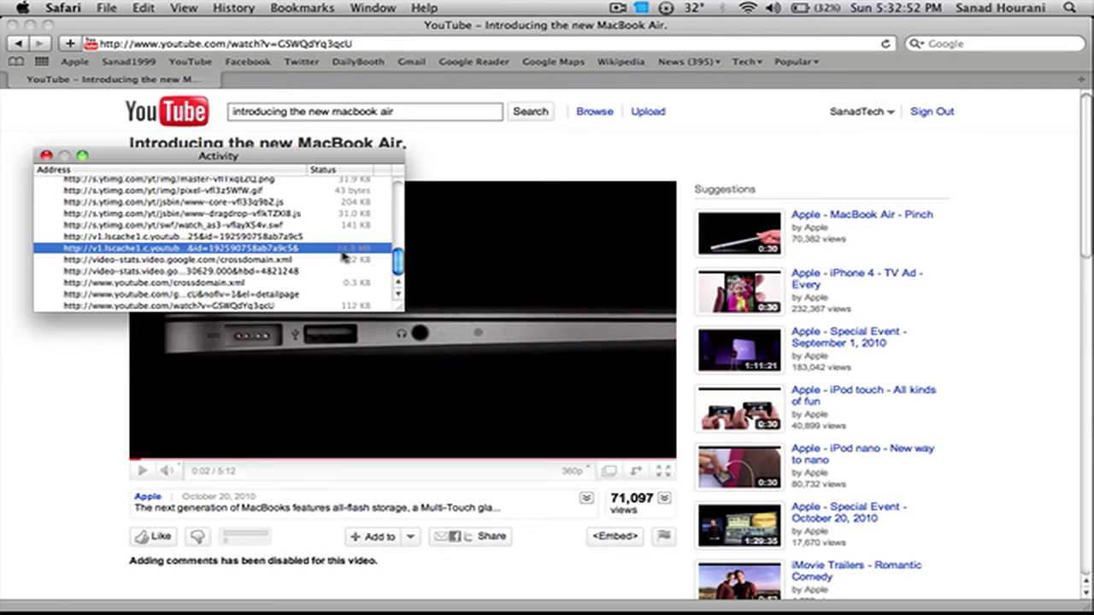
- Download the 14.8 MB stream as videoplayback-1.flv, clearing the earlier finished download
{"action": "double_click", "coordinate": [341, 255]}
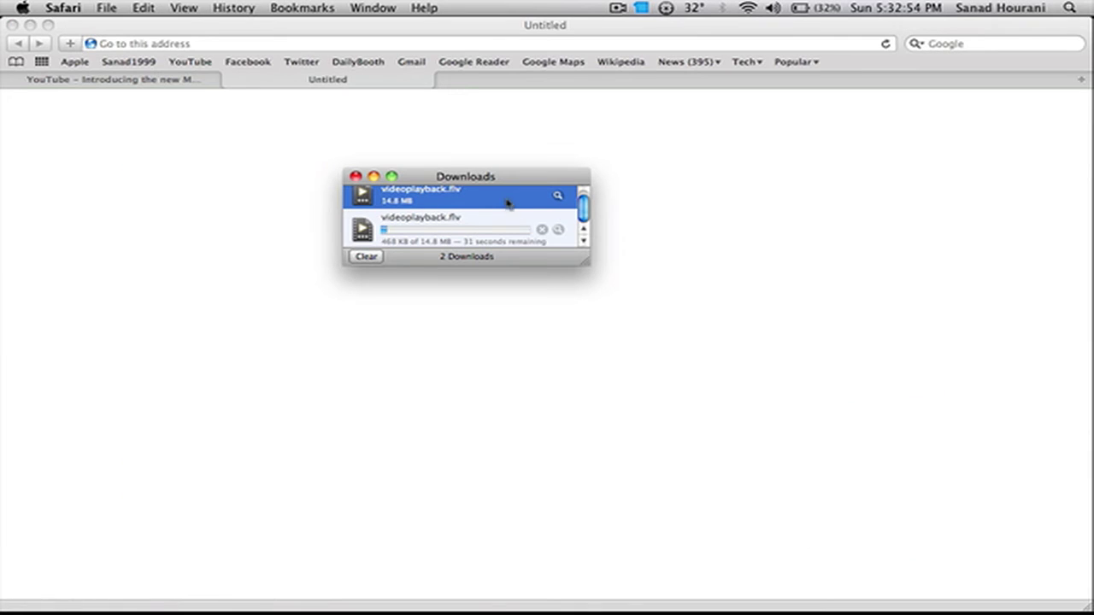
{"action": "left_click", "coordinate": [365, 257]}
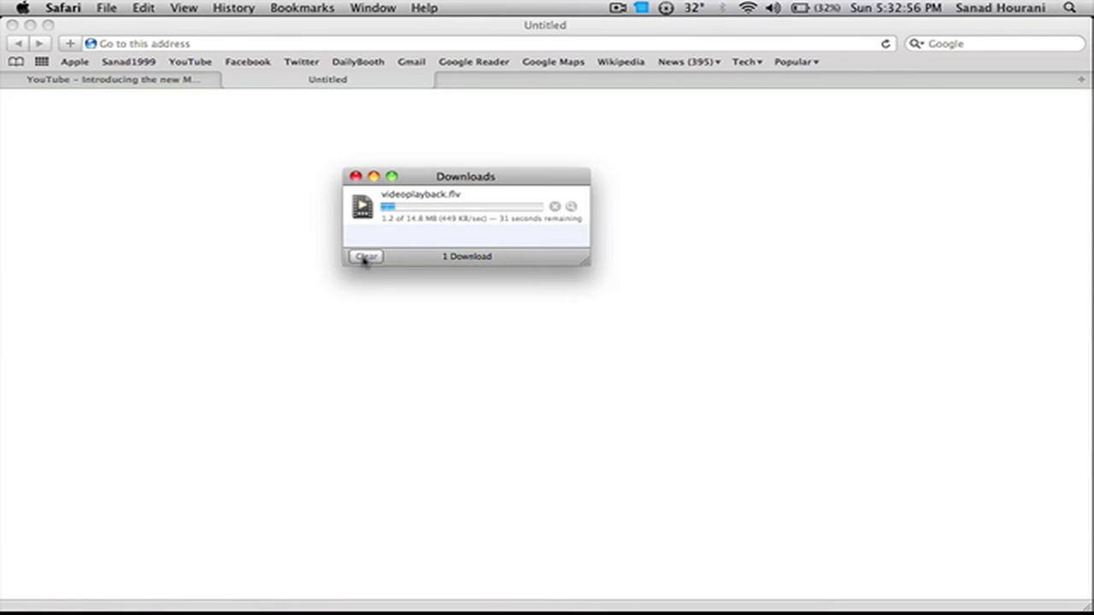
{"action": "left_click", "coordinate": [439, 218]}
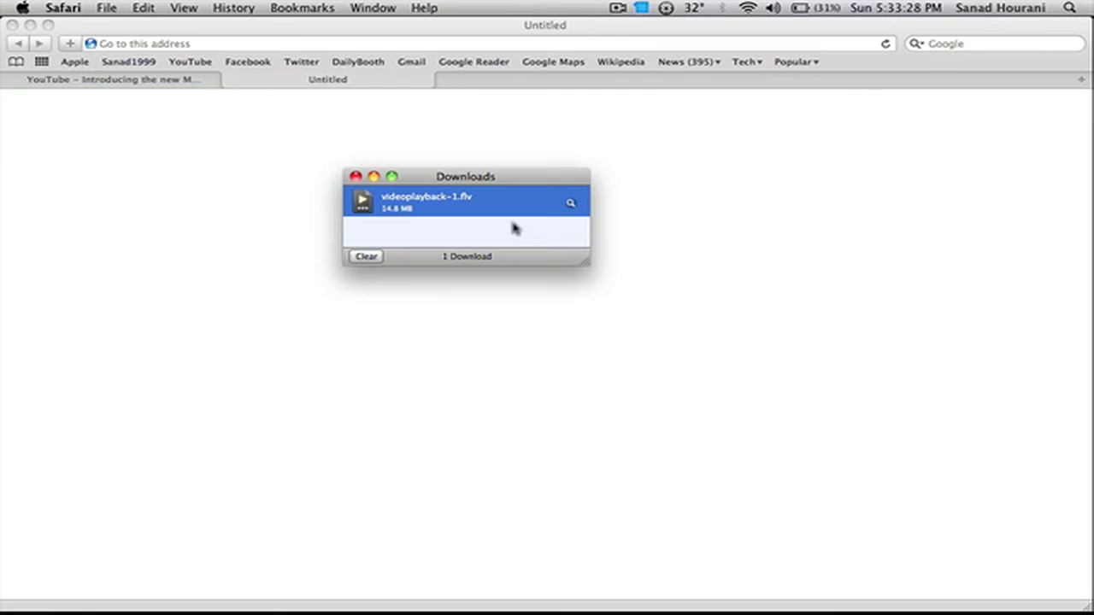
- Reveal videoplayback-1.flv in Finder, hide Safari, and select the file on the desktop
{"action": "left_click", "coordinate": [571, 205]}
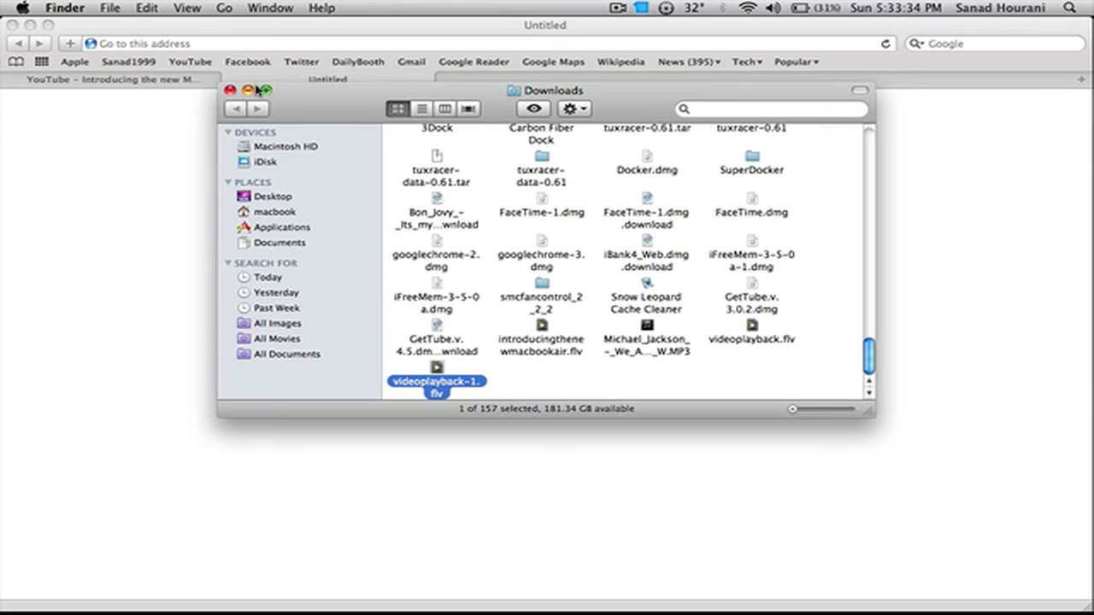
{"action": "left_click", "coordinate": [230, 90]}
{"action": "left_click", "coordinate": [30, 25]}
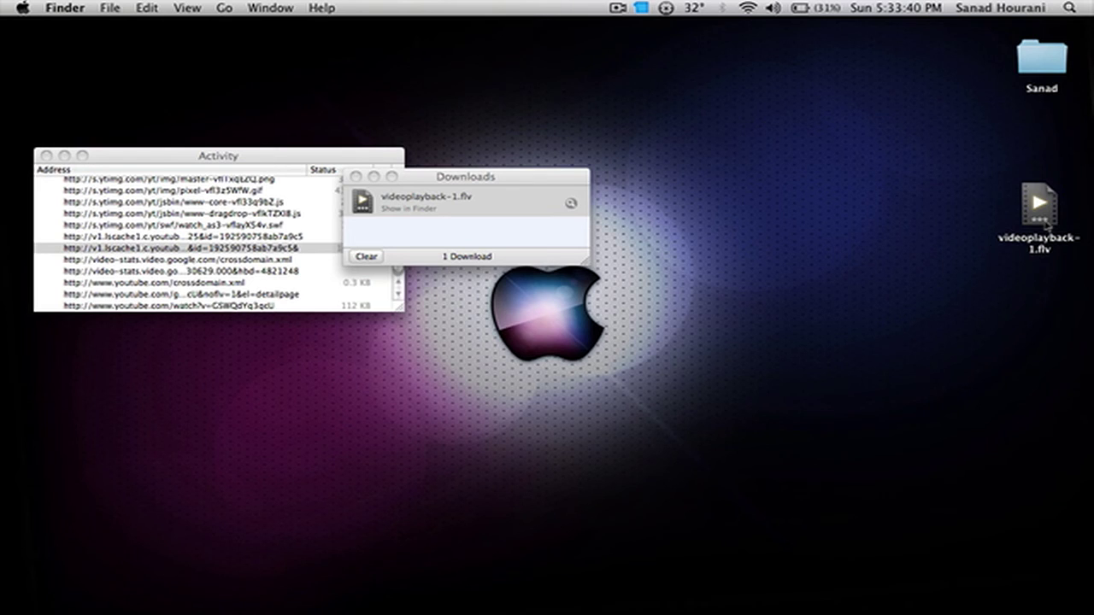
{"action": "left_click", "coordinate": [1046, 225]}
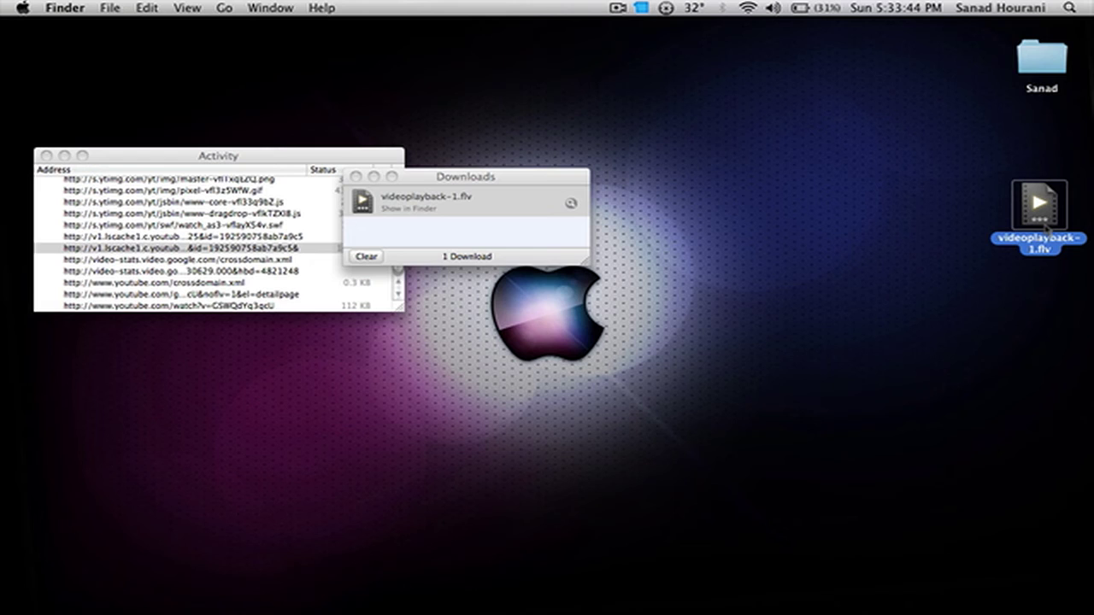
- Play videoplayback-1.flv in Movist and pause the MacBook Air clip about nine seconds in
{"action": "double_click", "coordinate": [1045, 229]}
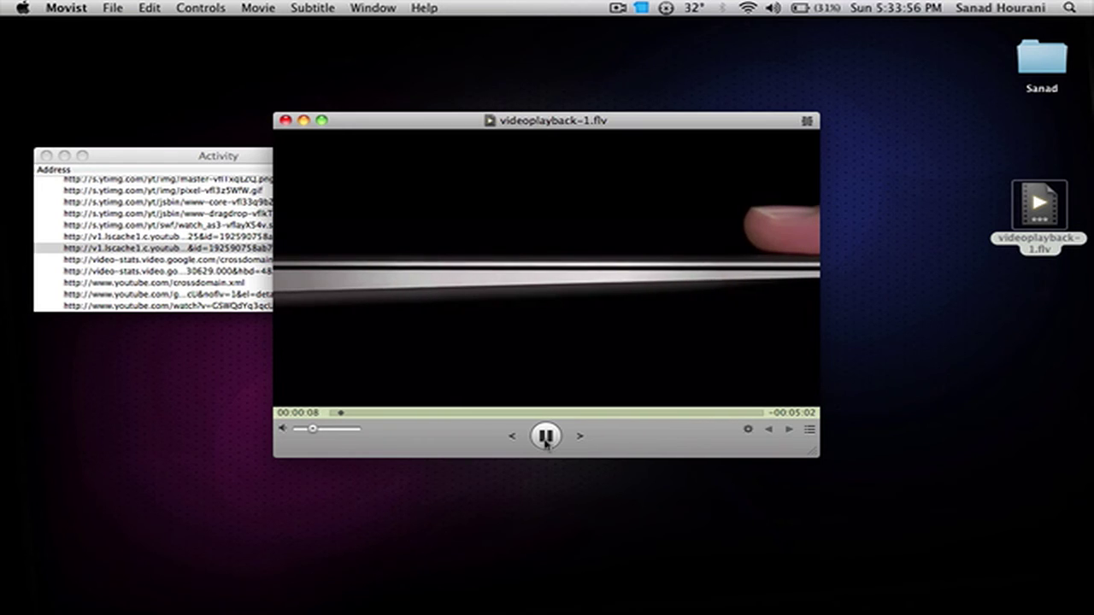
{"action": "left_click", "coordinate": [545, 436]}
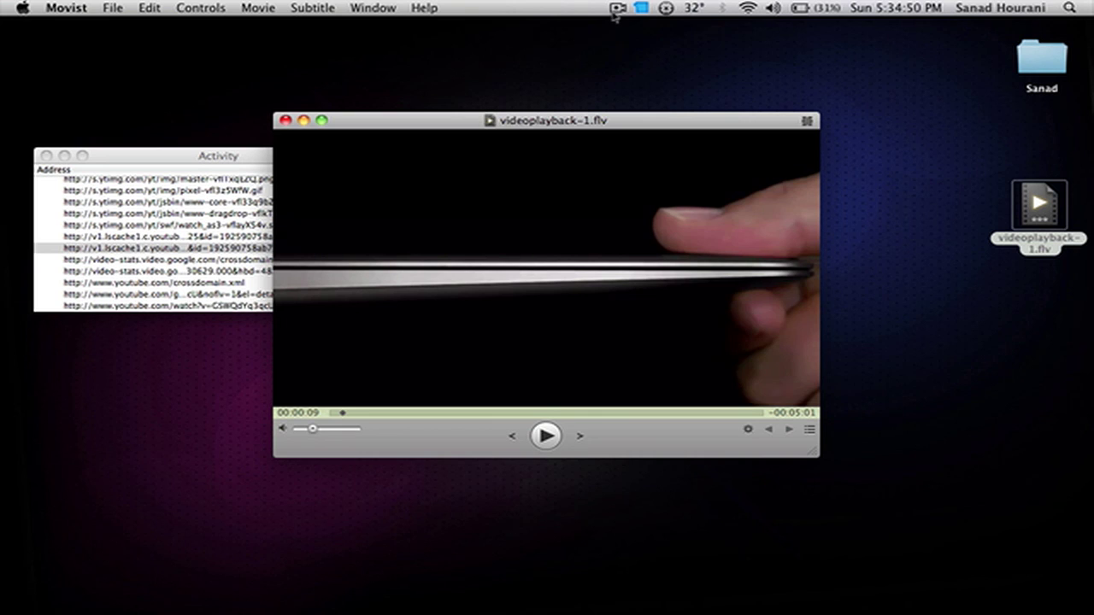
{"action": "left_click", "coordinate": [616, 8]}
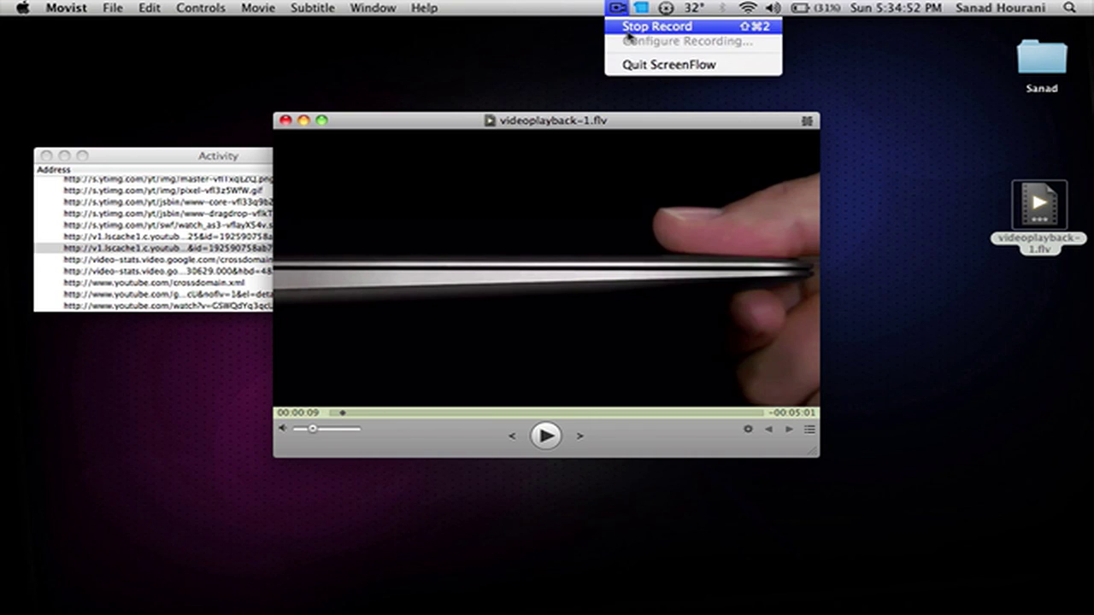